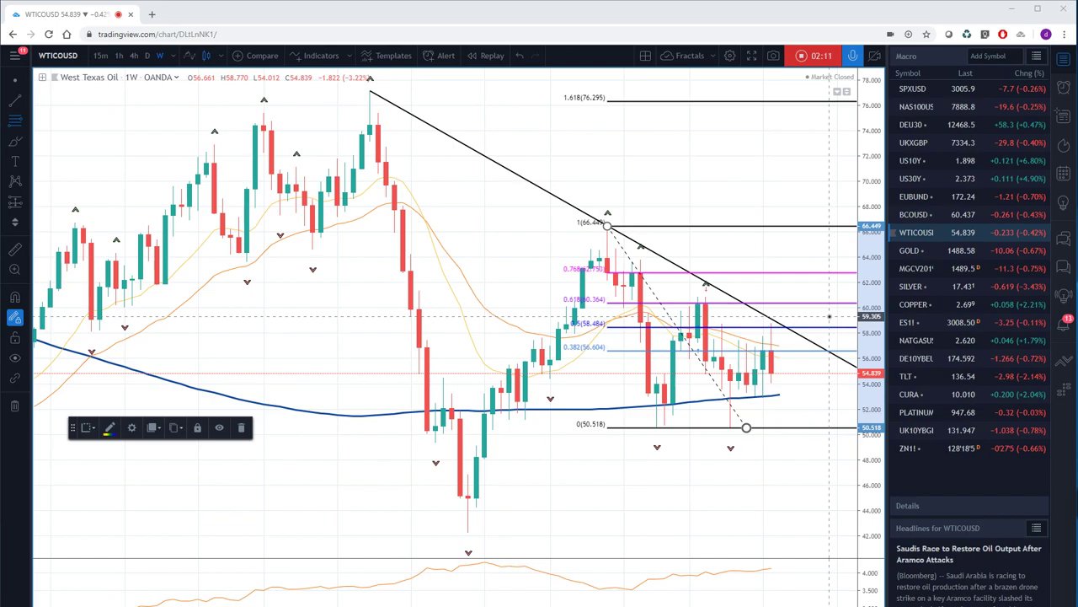
# Step: Open the weekly SPXUSD chart to review its 2317.9–3029.5 Fibonacci retracement
pyautogui.click(912, 90)
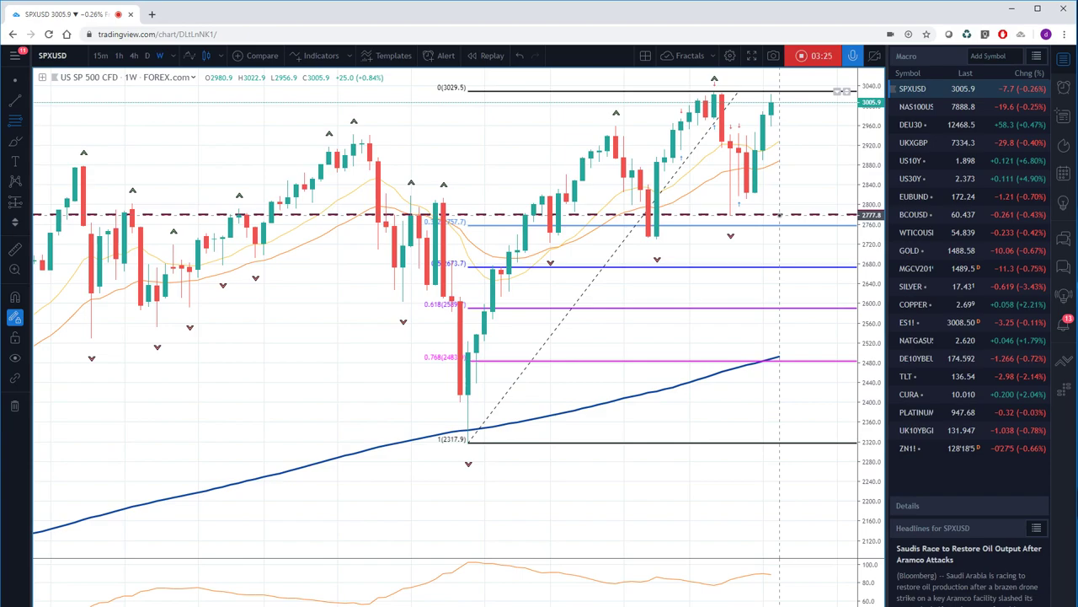
# Step: Open the weekly US10Y chart to review its 3.254–1.429 Fibonacci retracement
pyautogui.click(907, 165)
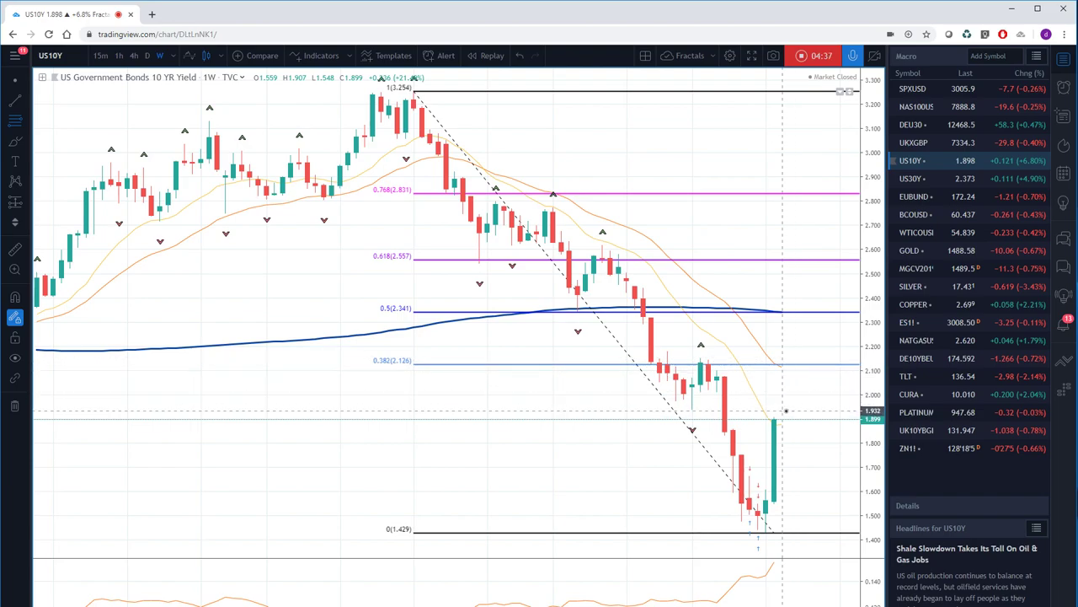
# Step: Open the weekly TLT chart to review its 129.86–148.96 Fibonacci retracement
pyautogui.click(908, 376)
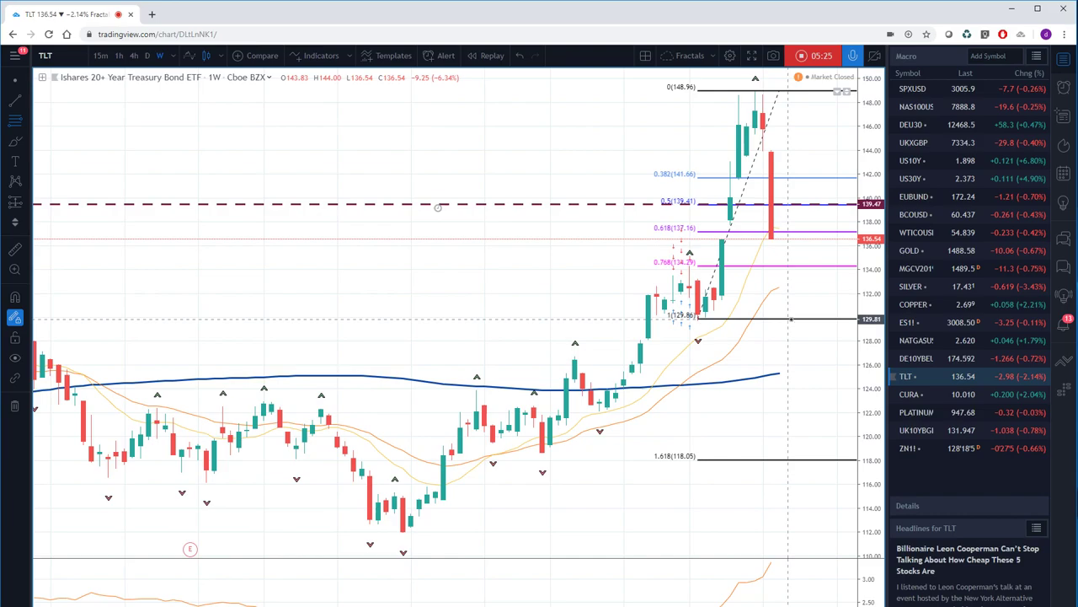
# Step: Open the weekly US30Y chart with its 3.463–1.904 Fibonacci retracement
pyautogui.click(910, 179)
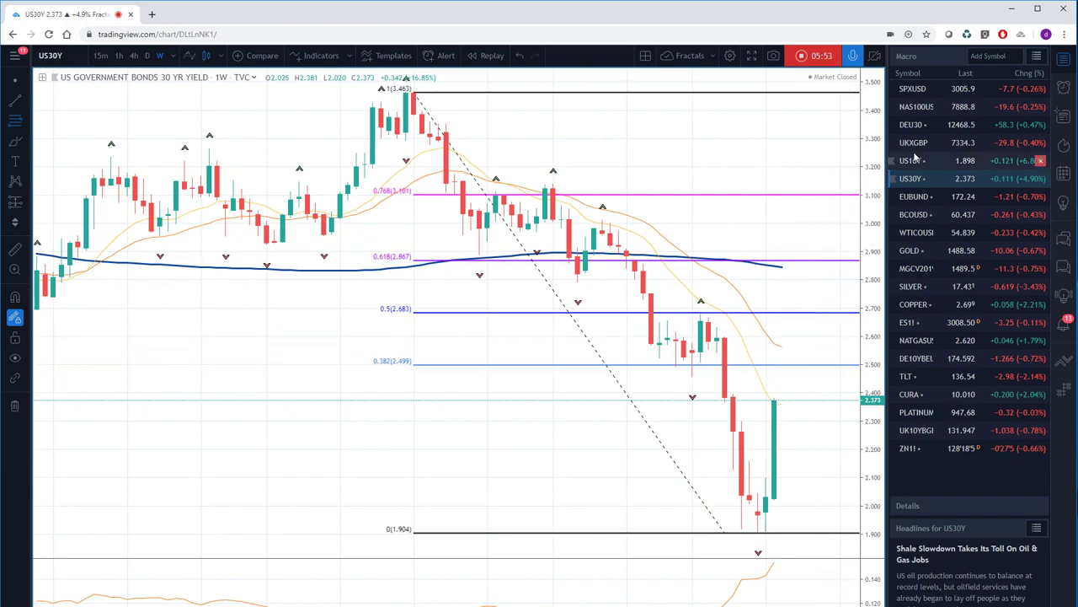
# Step: On the EUBUND chart, draw a Fib retracement from the 157.36 low to the 179.72 high
pyautogui.click(913, 198)
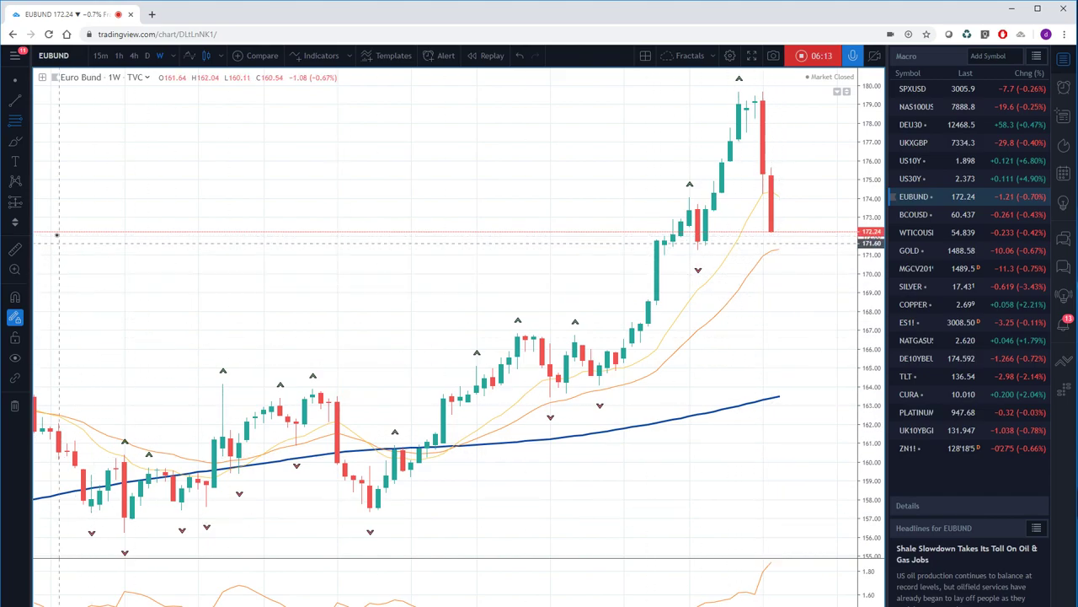
pyautogui.click(23, 122)
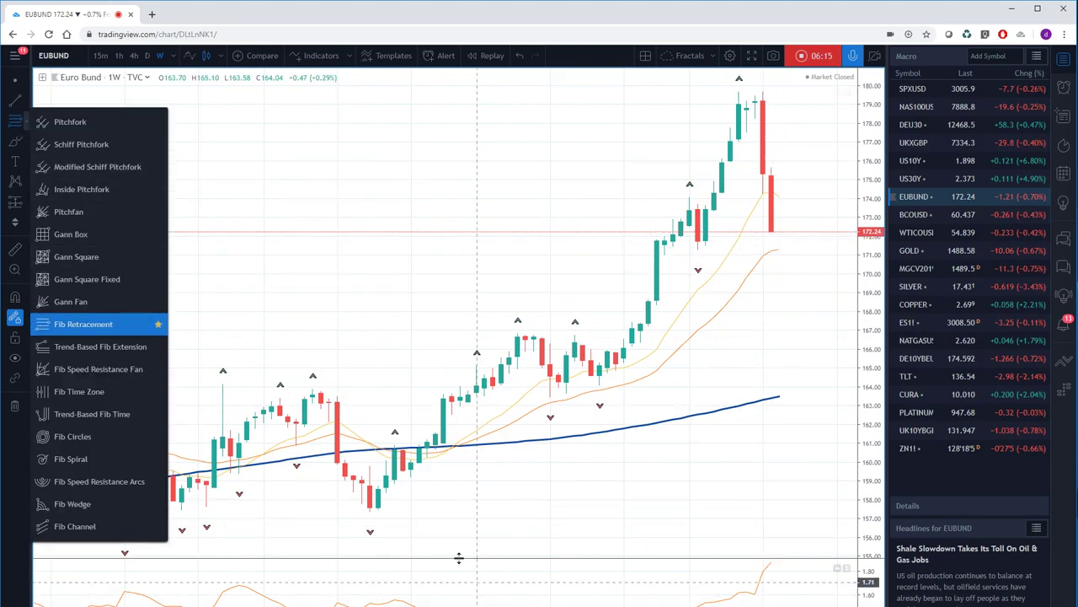
pyautogui.click(371, 511)
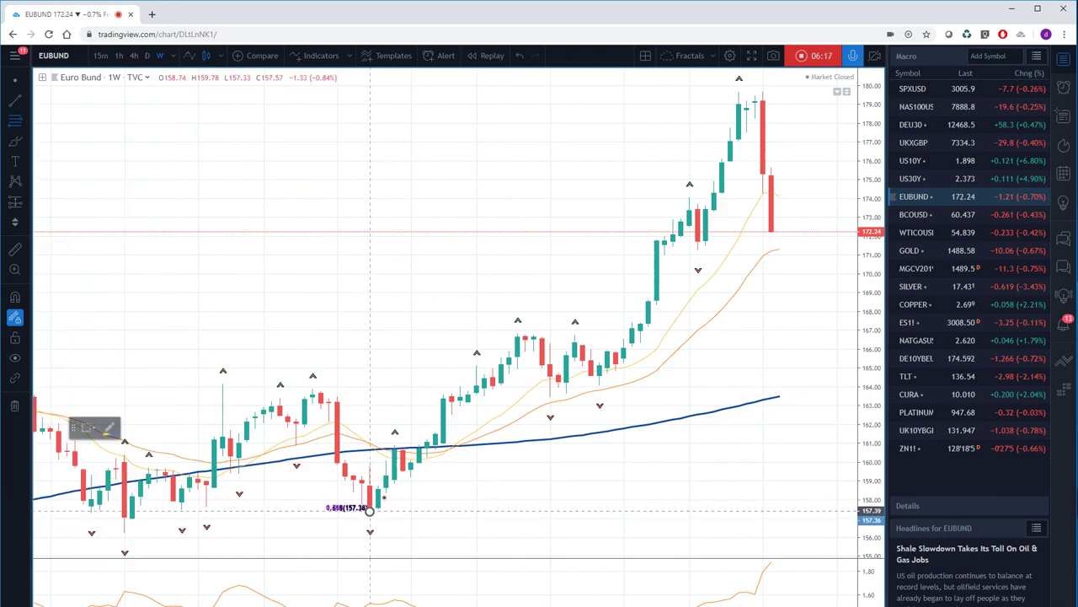
pyautogui.click(648, 296)
pyautogui.moveTo(648, 296); pyautogui.dragTo(811, 89)
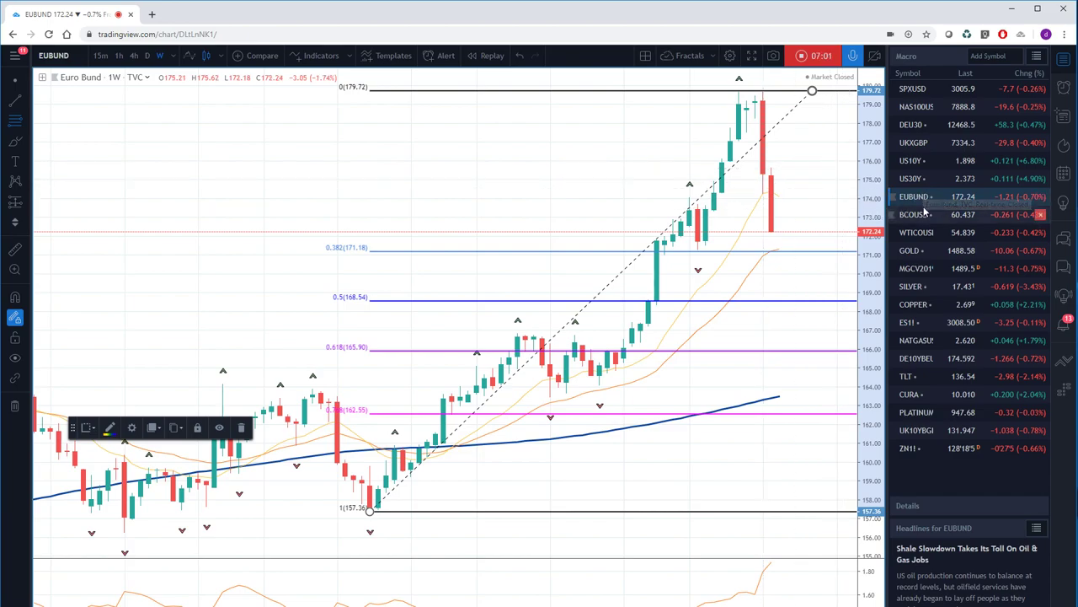
# Step: Open the weekly GOLD chart to review its two retracements and 1452.74–1479.83 zone
pyautogui.click(912, 253)
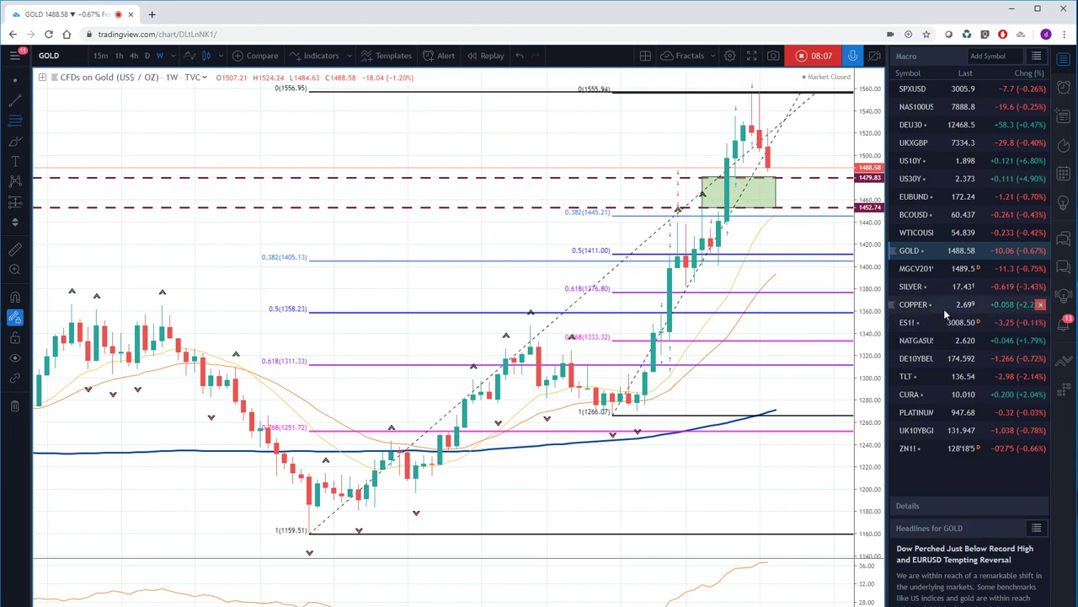
# Step: On the SILVER chart, draw a Fib retracement from the 14.303 low to the 19.637 high
pyautogui.click(912, 288)
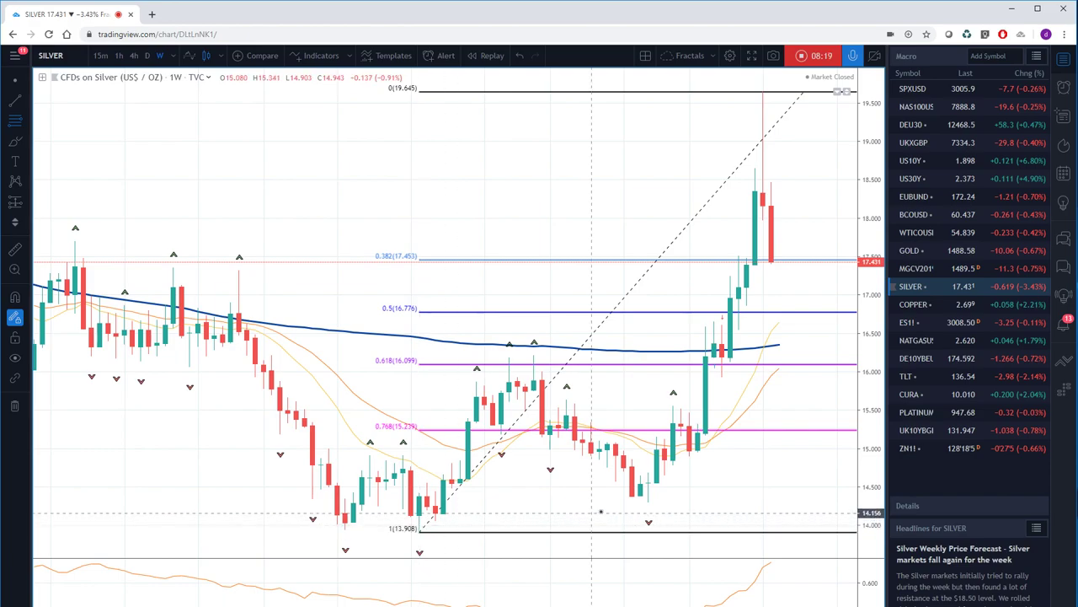
pyautogui.click(14, 120)
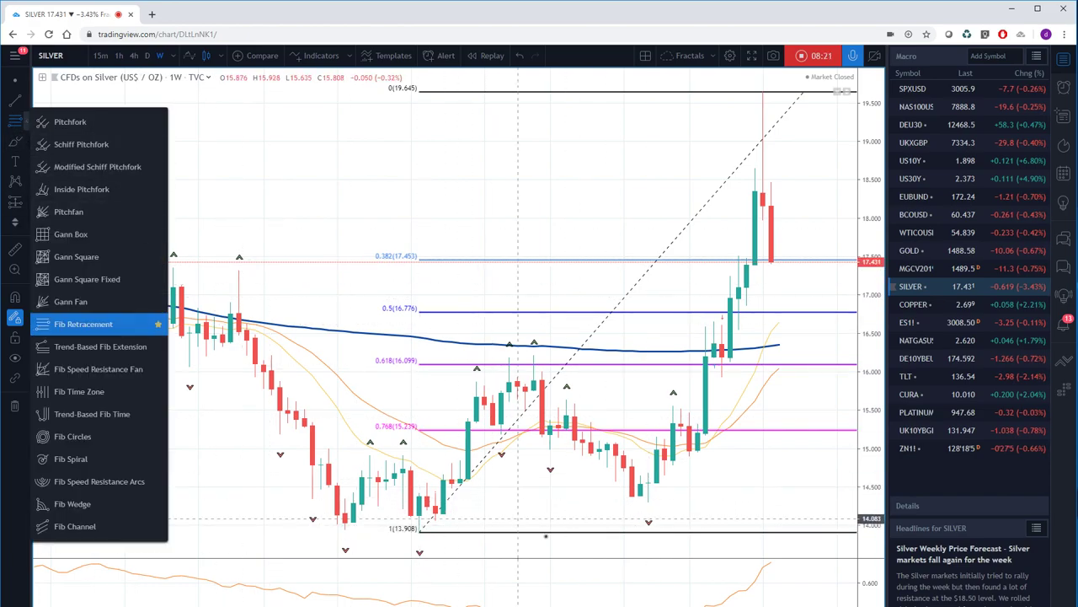
pyautogui.click(649, 501)
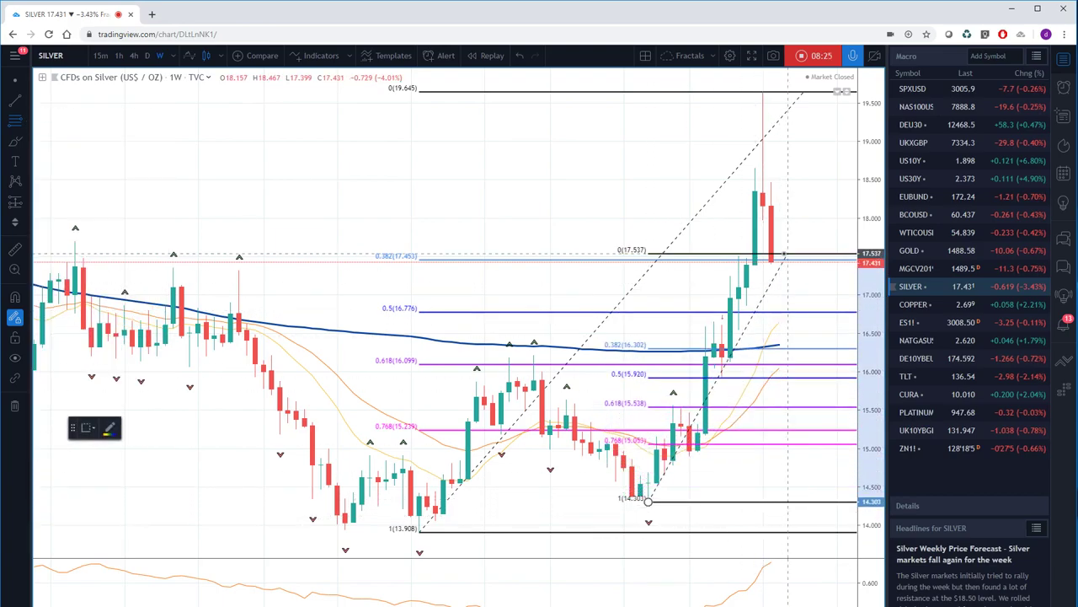
pyautogui.click(811, 89)
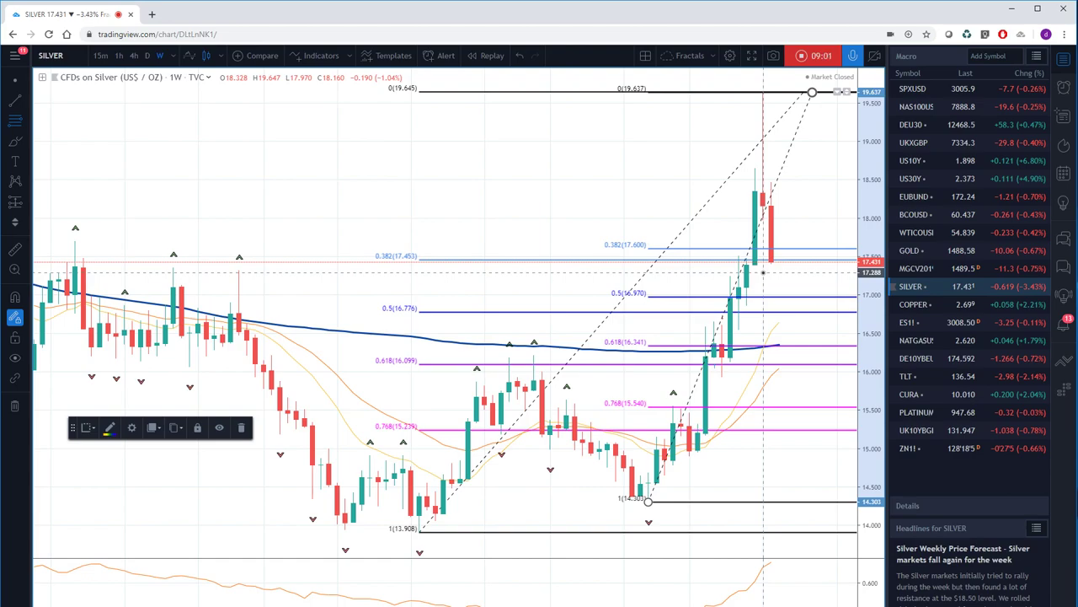
# Step: Switch the chart to weekly Copper with its 2.994–2.481 retracement, and open the watchlist menu
pyautogui.click(906, 310)
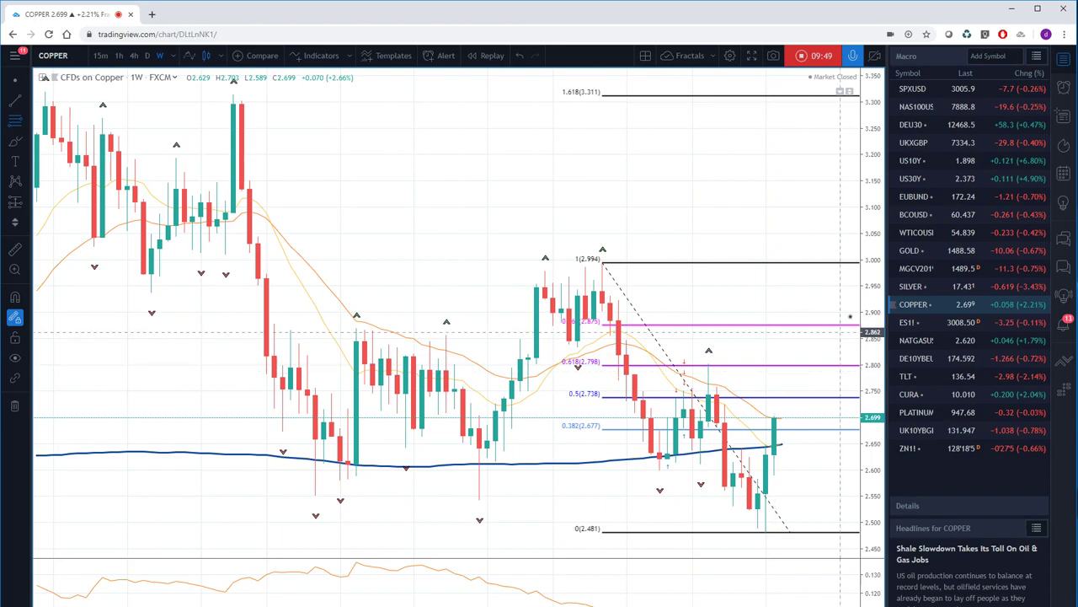
pyautogui.click(1037, 56)
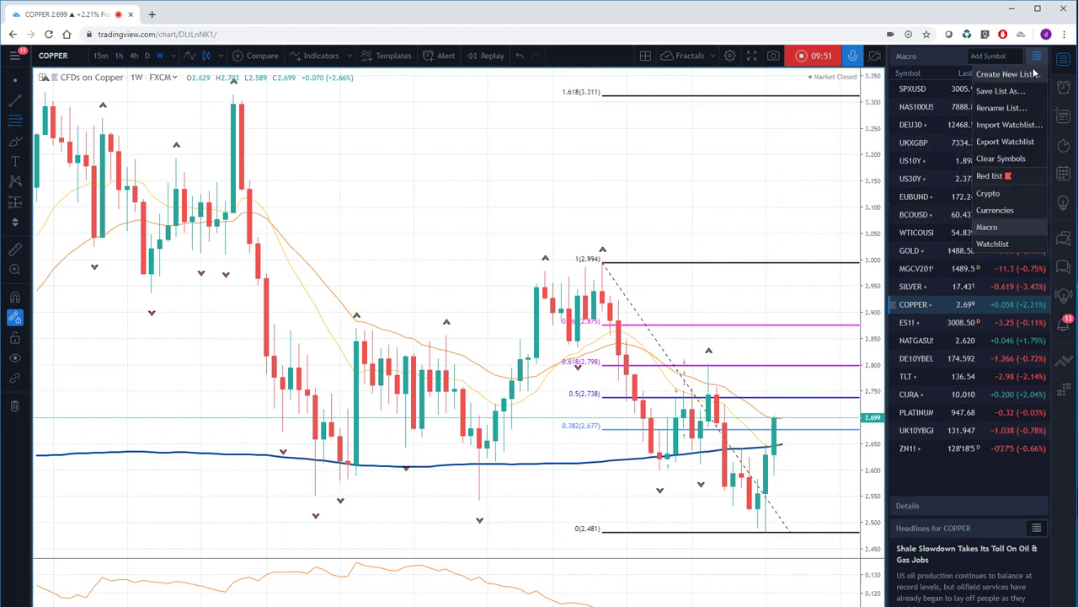
# Step: Switch the watchlist to Currencies and open the weekly EURUSD chart
pyautogui.click(994, 212)
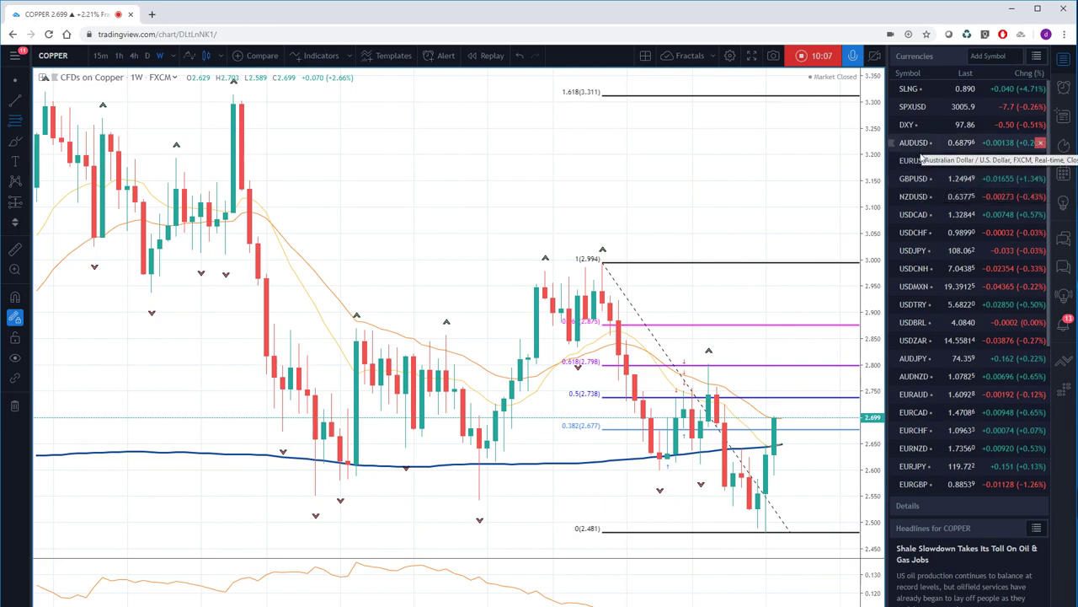
pyautogui.click(916, 161)
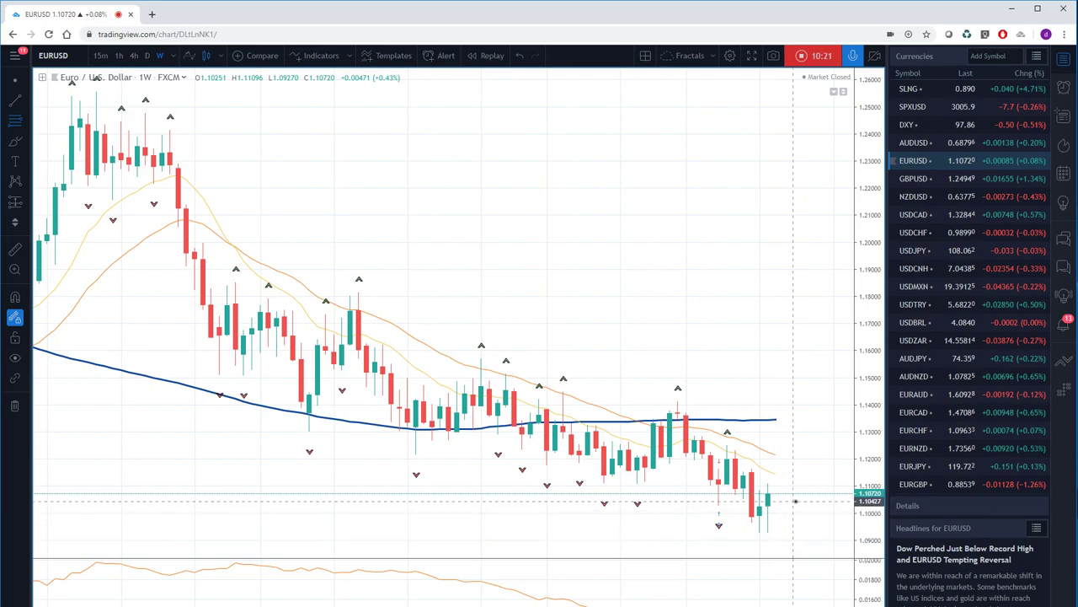
# Step: Change the EURUSD chart to the daily (D) timeframe
pyautogui.click(147, 55)
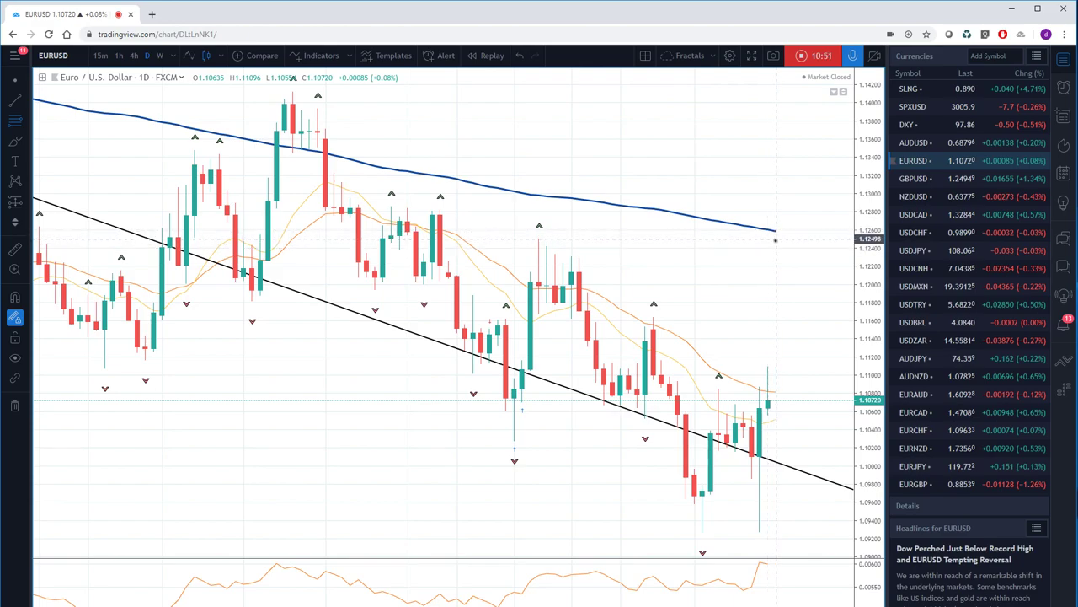
# Step: Draw a Fib retracement on daily EURUSD from the 1.14126 high to the 1.09273 low, then switch to GBPUSD
pyautogui.click(16, 121)
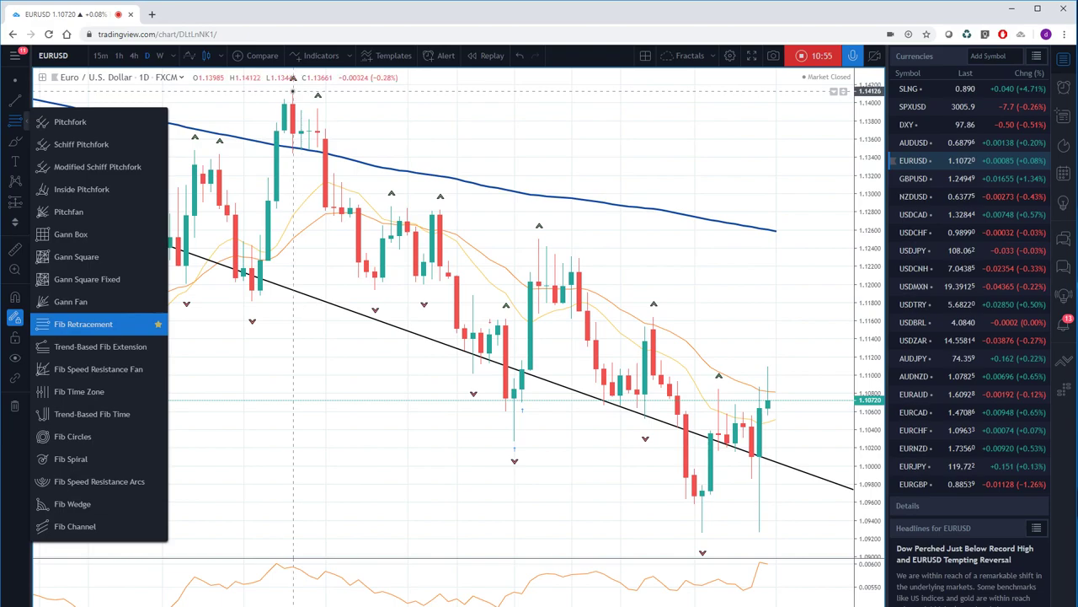
pyautogui.moveTo(292, 88)
pyautogui.mouseDown()
pyautogui.moveTo(621, 475)
pyautogui.moveTo(742, 530)
pyautogui.mouseUp()
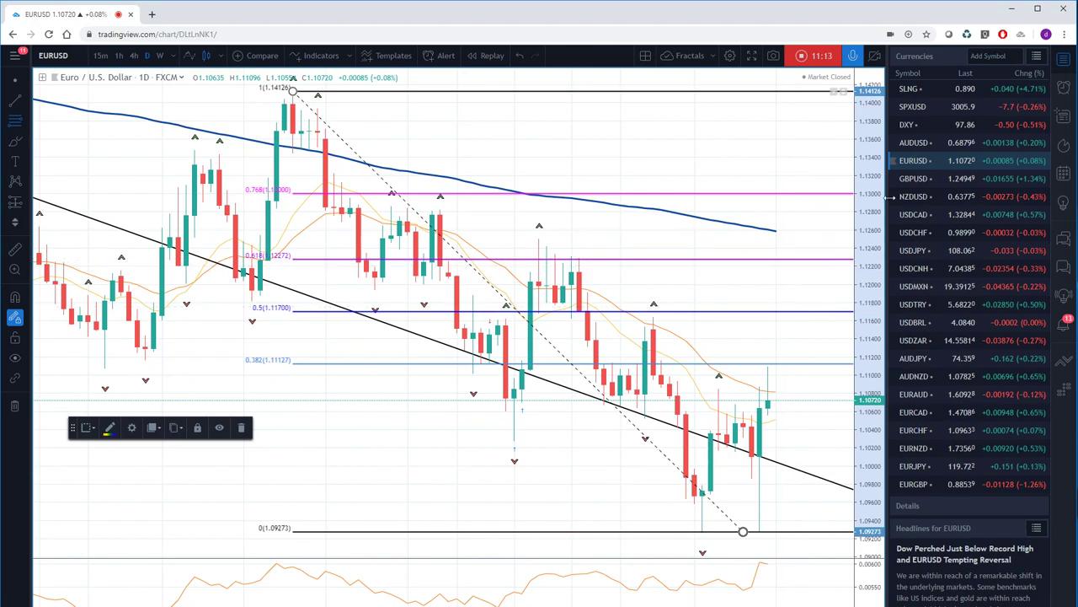
pyautogui.click(917, 178)
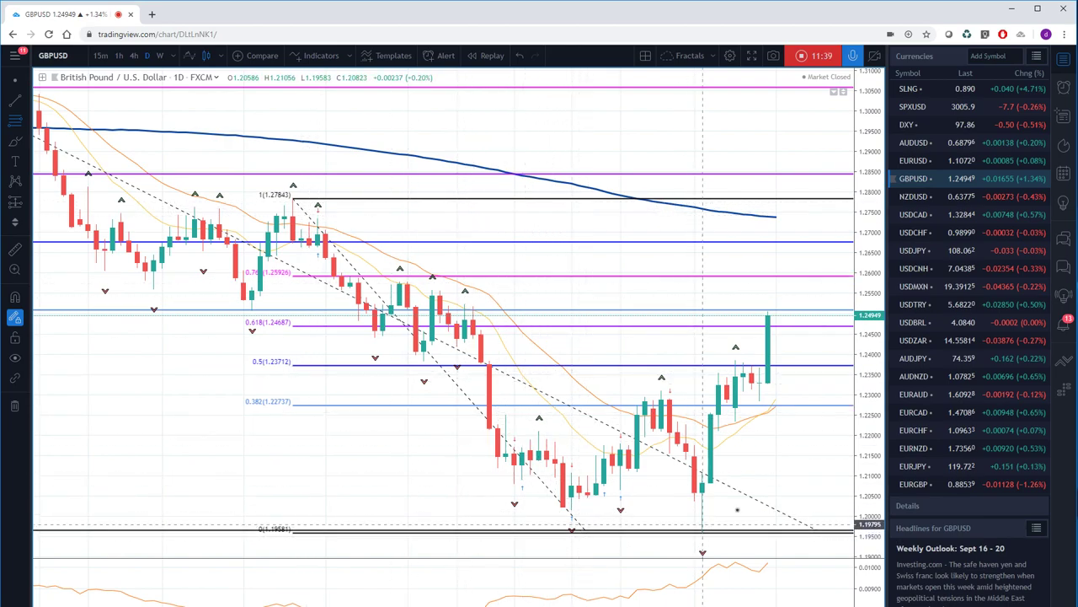
# Step: Rescale the GBPUSD price axis and delete the old Fib retracement drawing
pyautogui.moveTo(867, 469)
pyautogui.mouseDown()
pyautogui.moveTo(867, 484)
pyautogui.moveTo(867, 474)
pyautogui.mouseUp()
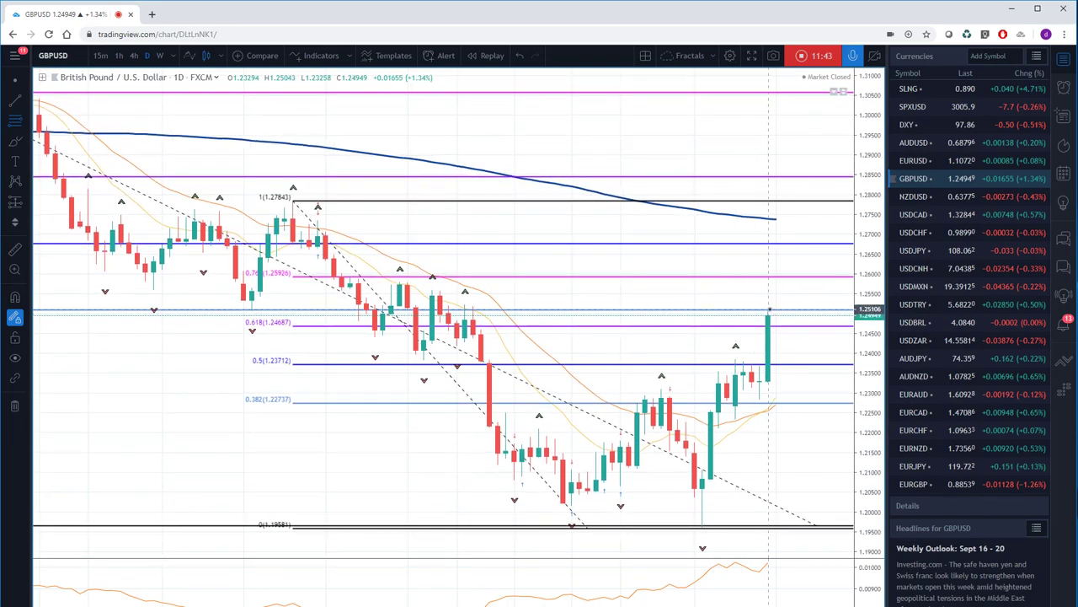
pyautogui.rightClick(725, 310)
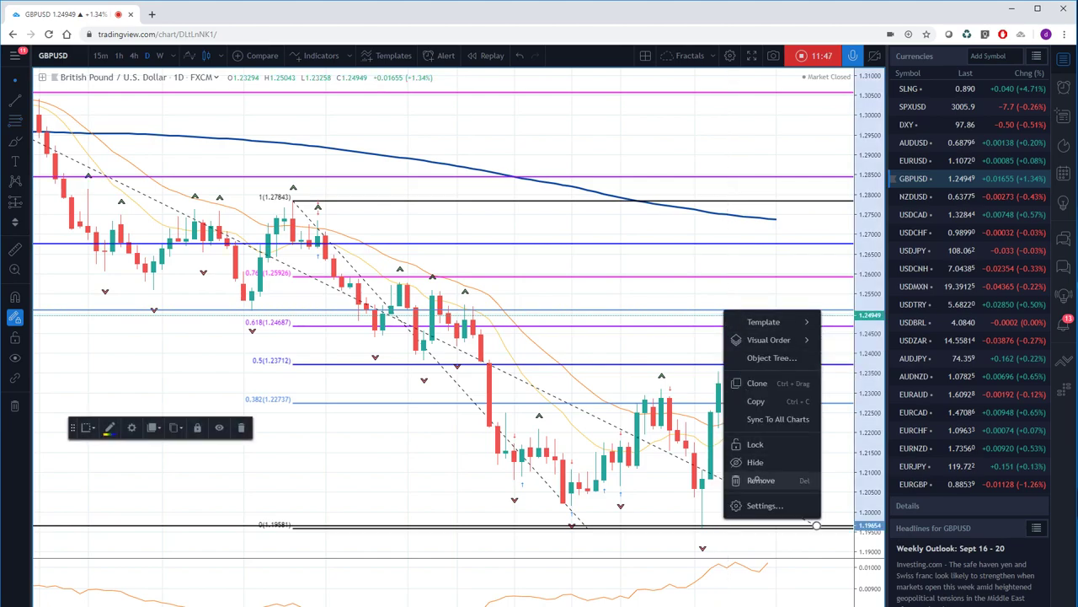
pyautogui.click(759, 480)
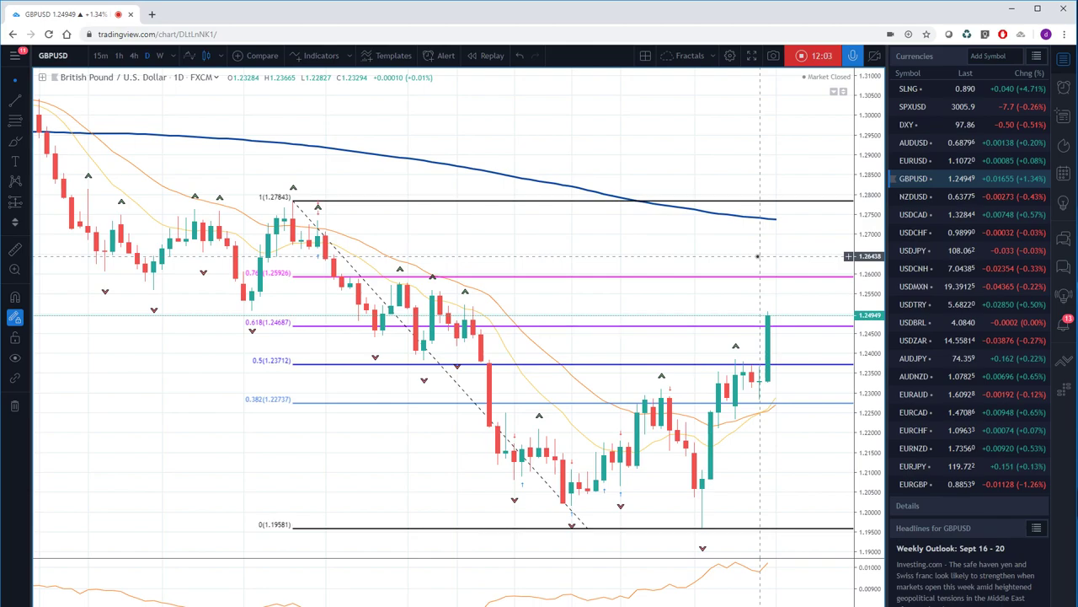
# Step: Switch to the NZDUSD chart and view it on the weekly timeframe
pyautogui.click(917, 197)
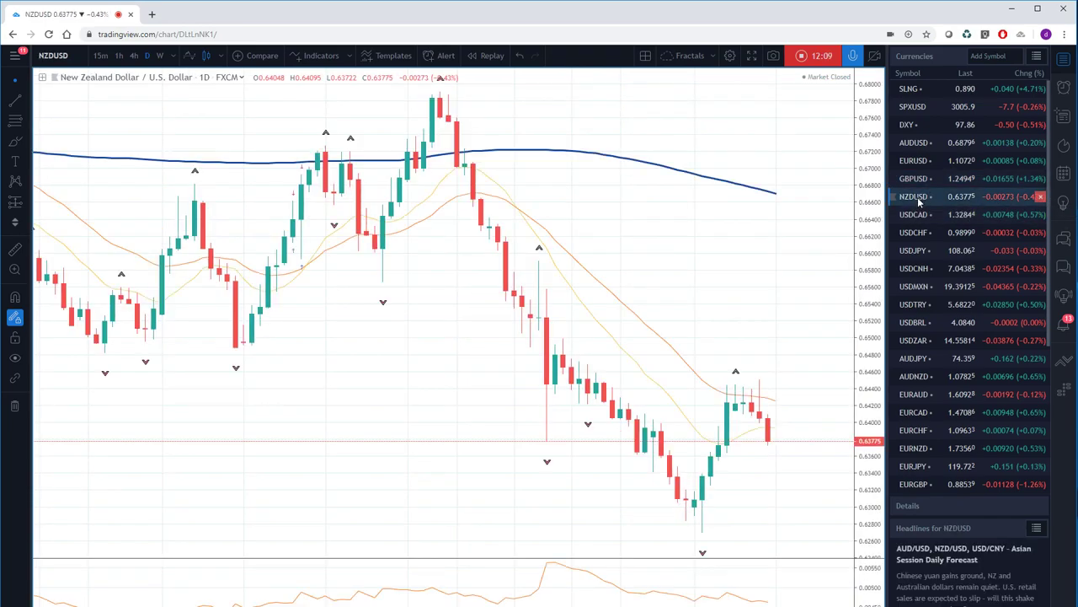
pyautogui.click(160, 55)
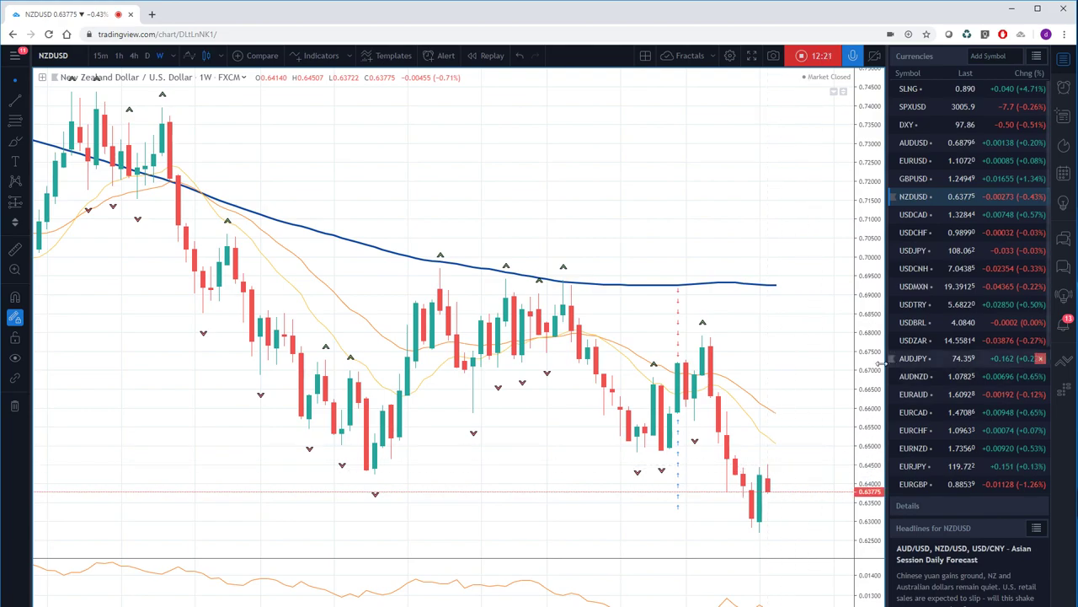
# Step: Review USDCAD on daily candles, then move on to the AUDUSD chart
pyautogui.click(910, 216)
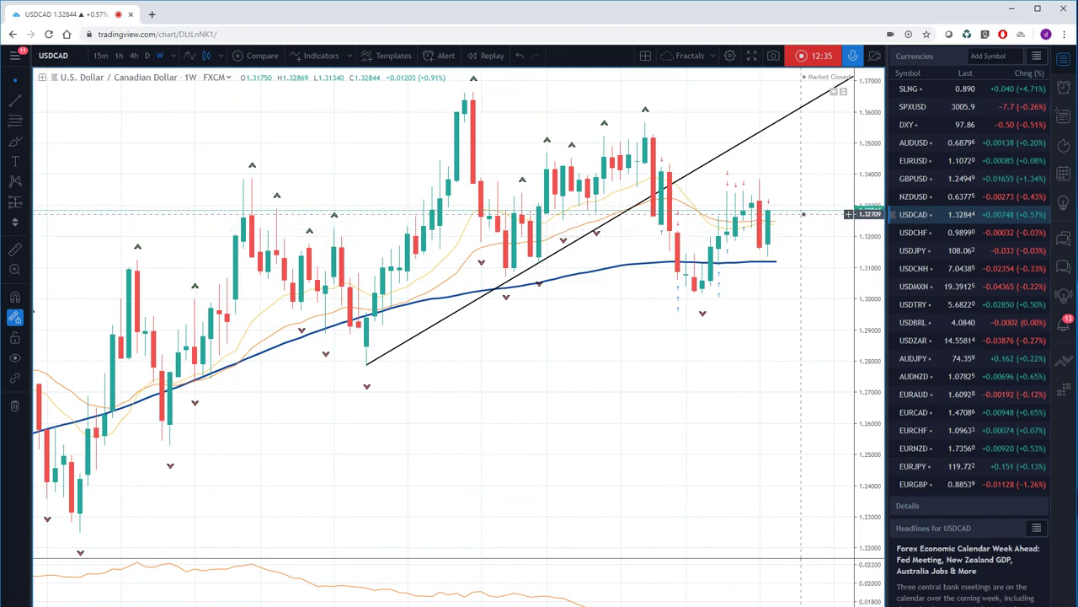
pyautogui.click(147, 56)
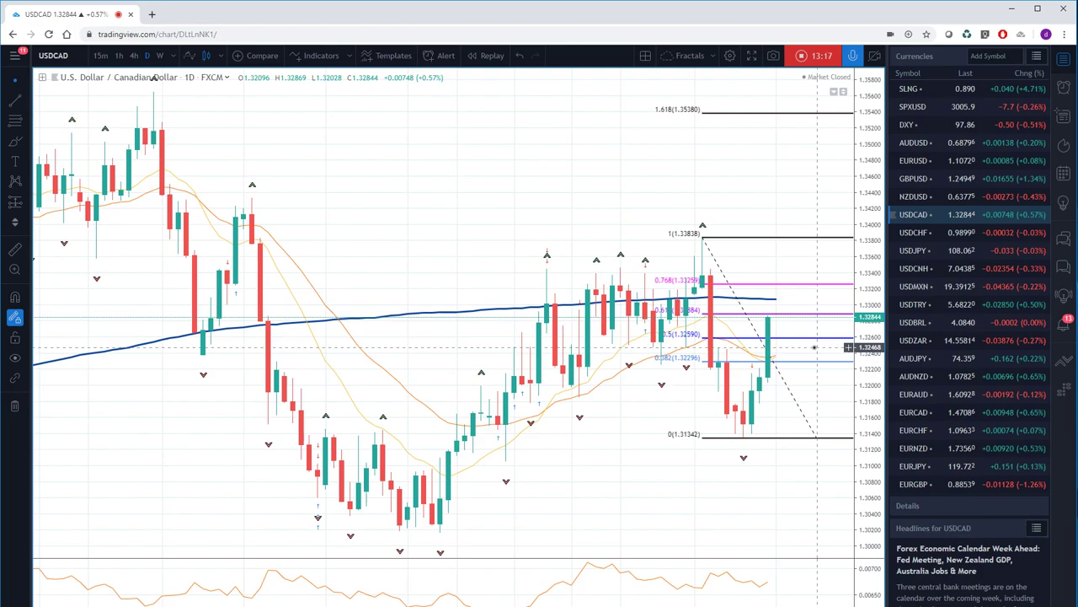
pyautogui.click(918, 145)
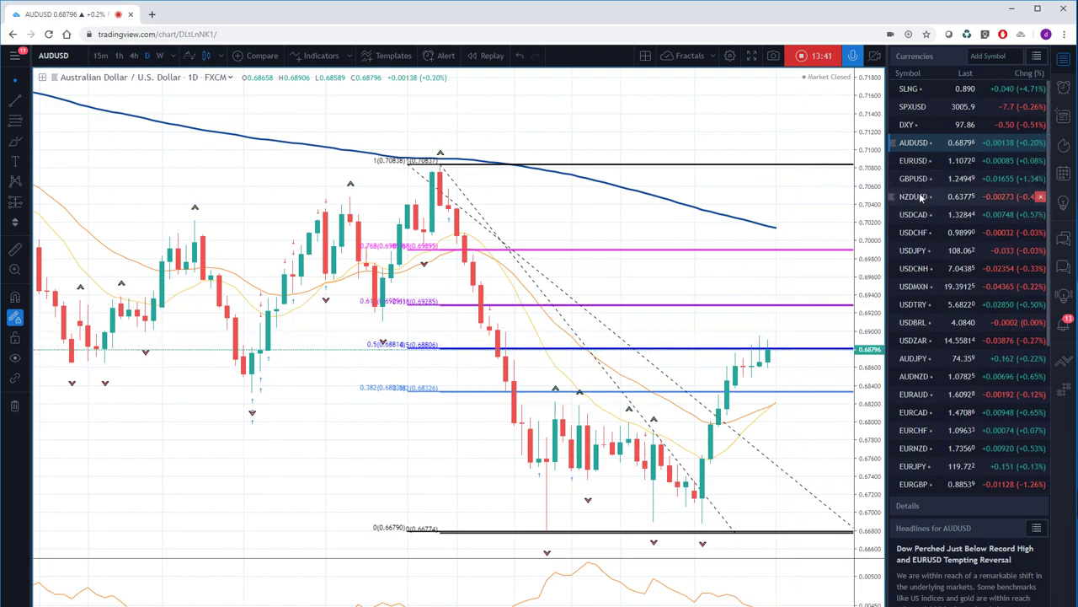
# Step: Review the daily USDJPY chart with its 109.339–104.470 Fib retracement, then load USDCNH
pyautogui.click(913, 251)
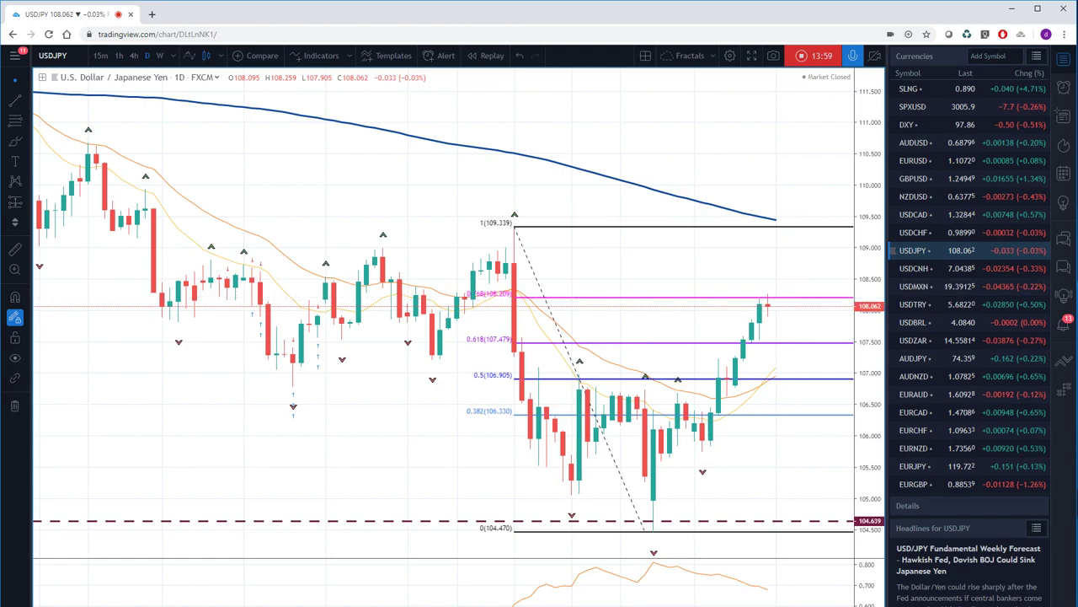
pyautogui.click(986, 266)
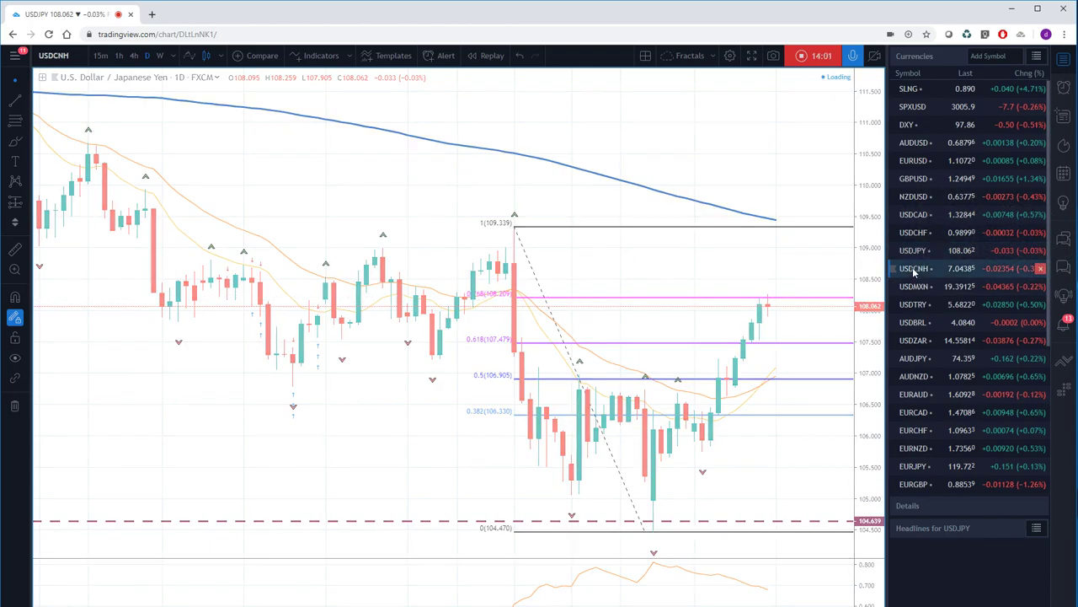
# Step: Put USDCNH on weekly candles, then switch to the AUDJPY chart
pyautogui.click(160, 55)
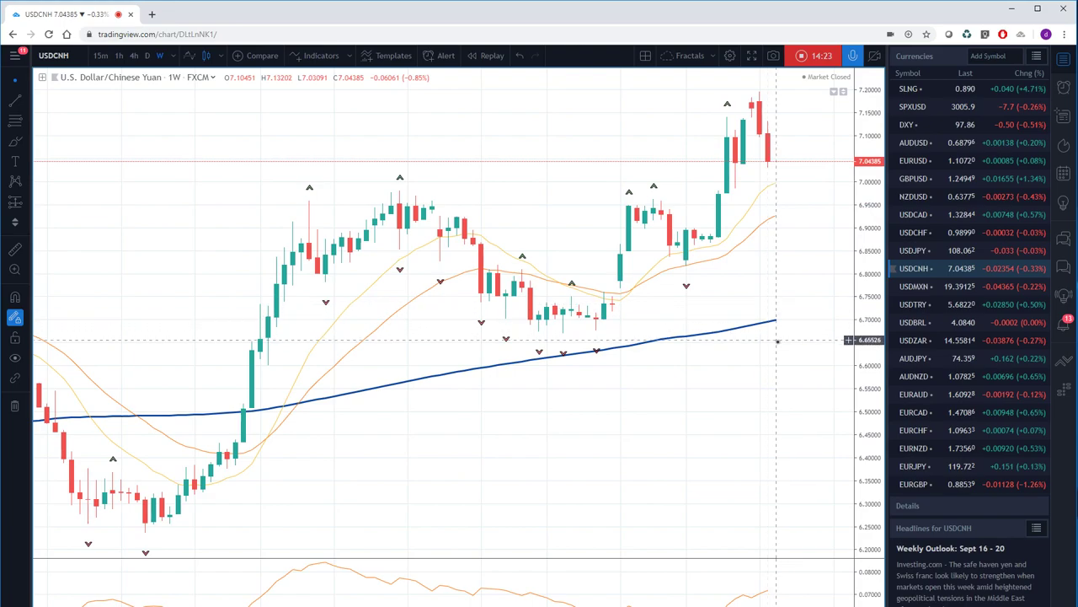
pyautogui.click(918, 362)
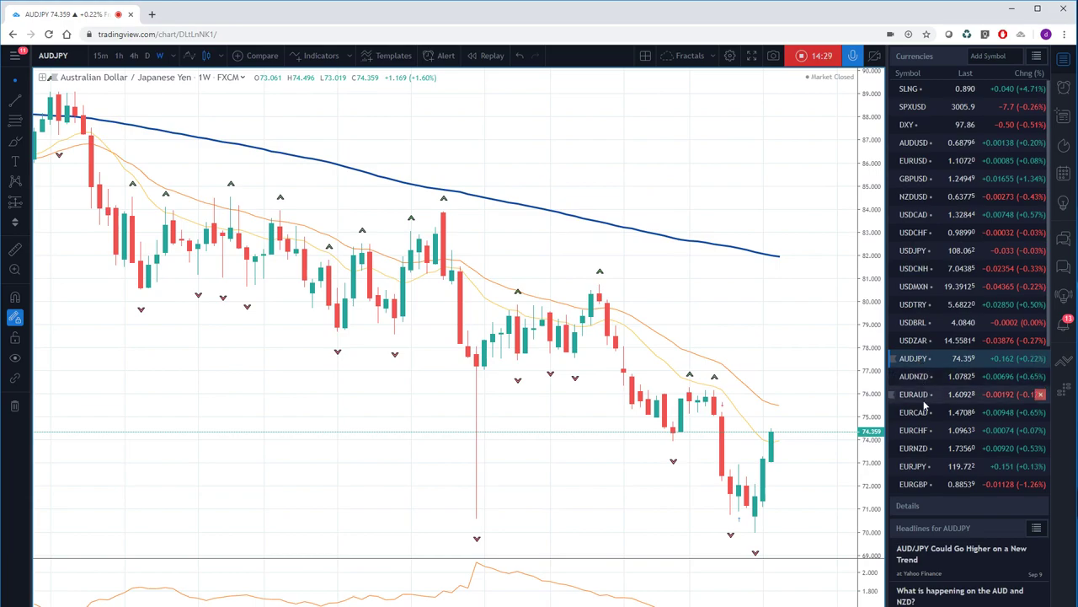
# Step: Review the weekly EURJPY chart, then stop the video idea recording and preview it
pyautogui.click(914, 466)
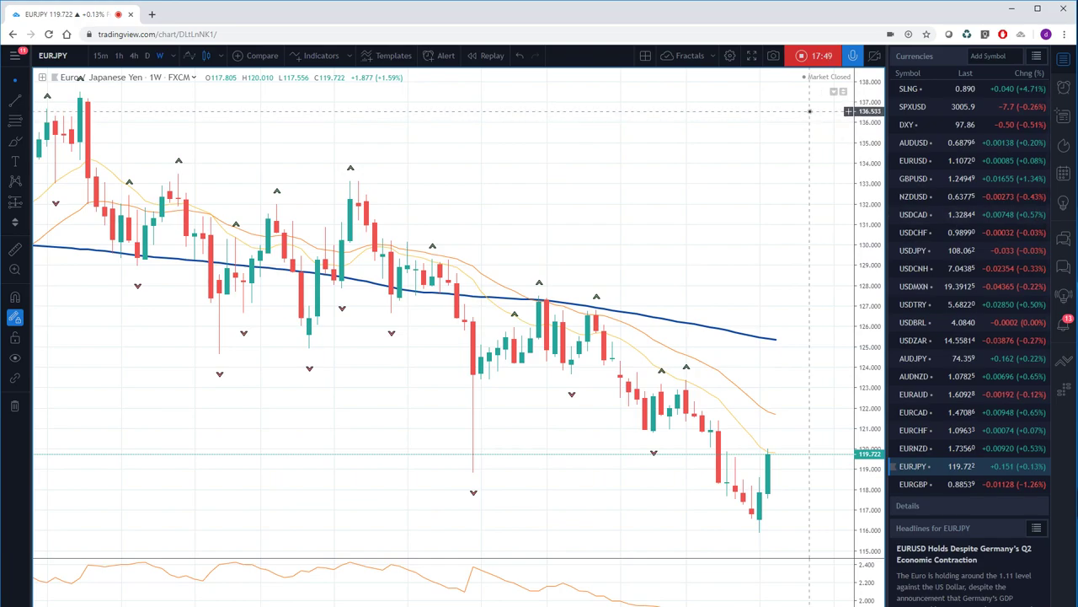
pyautogui.click(805, 59)
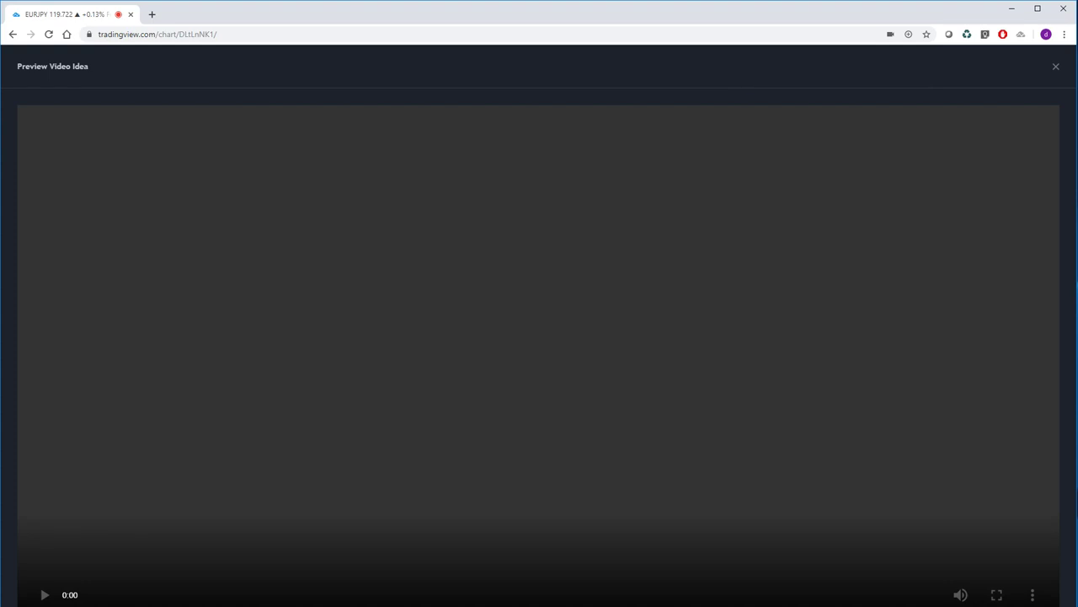